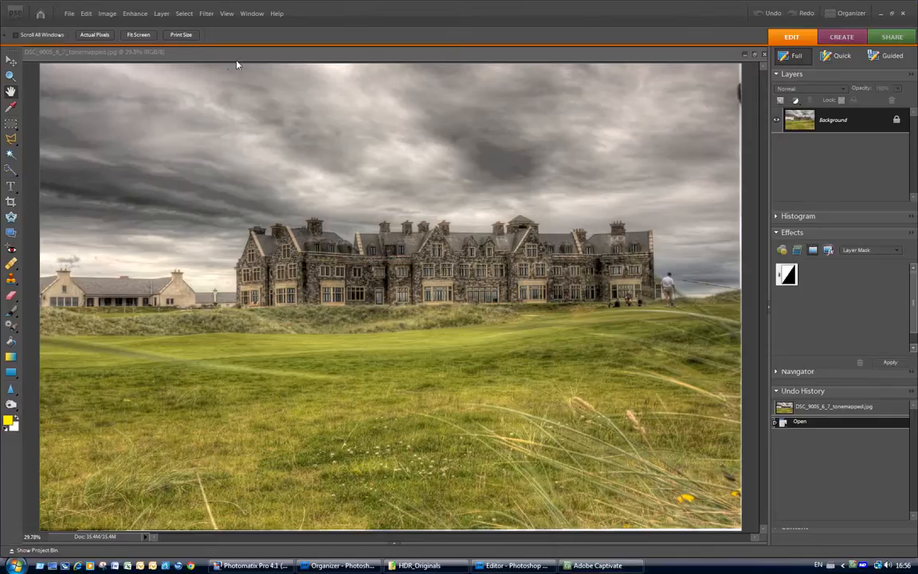
# - Open the Topaz Adjust 4 filter for the tonemapped photo
pyautogui.click(207, 13)
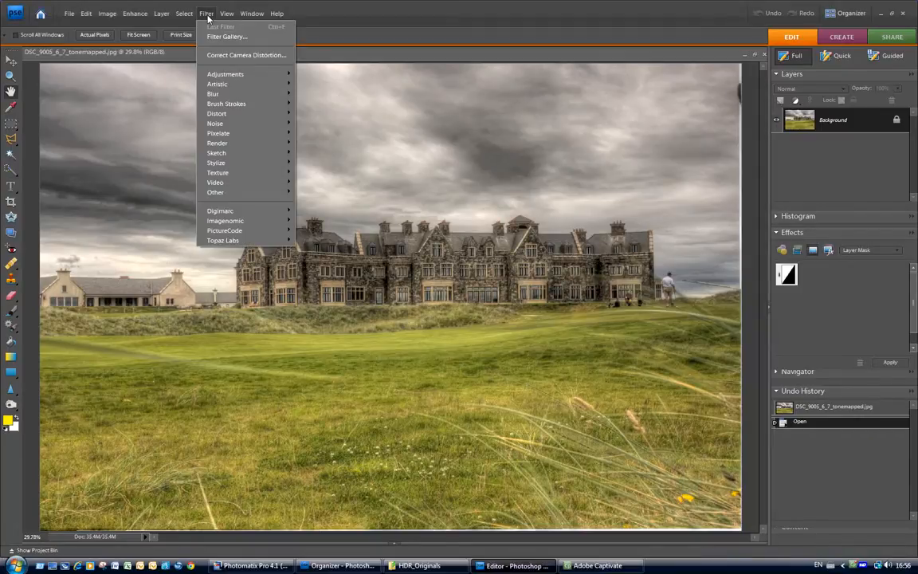
pyautogui.moveTo(239, 240)
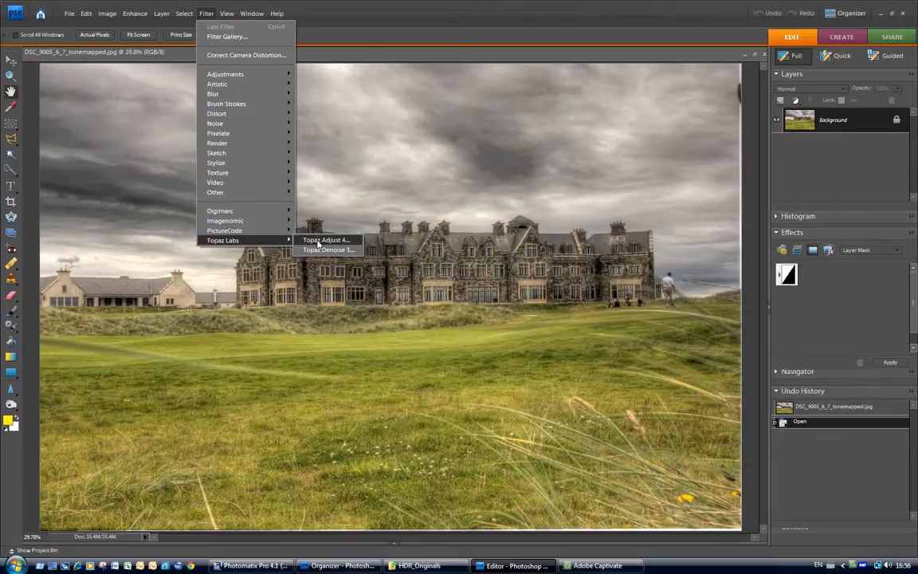
pyautogui.click(318, 242)
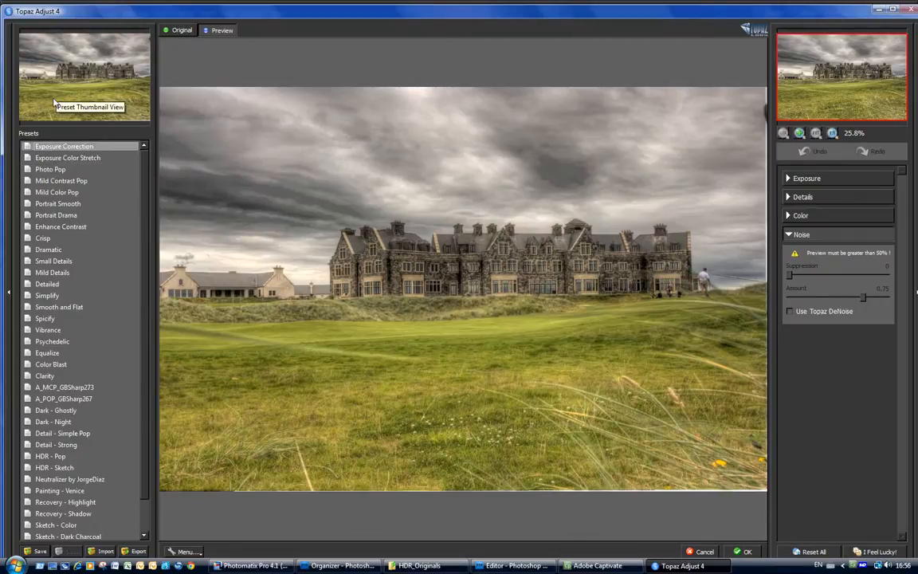
# - Try the Portrait Smooth, Crisp and Dramatic presets, resetting all adjustments after Portrait Smooth, and show the Details settings for Dramatic
pyautogui.click(53, 208)
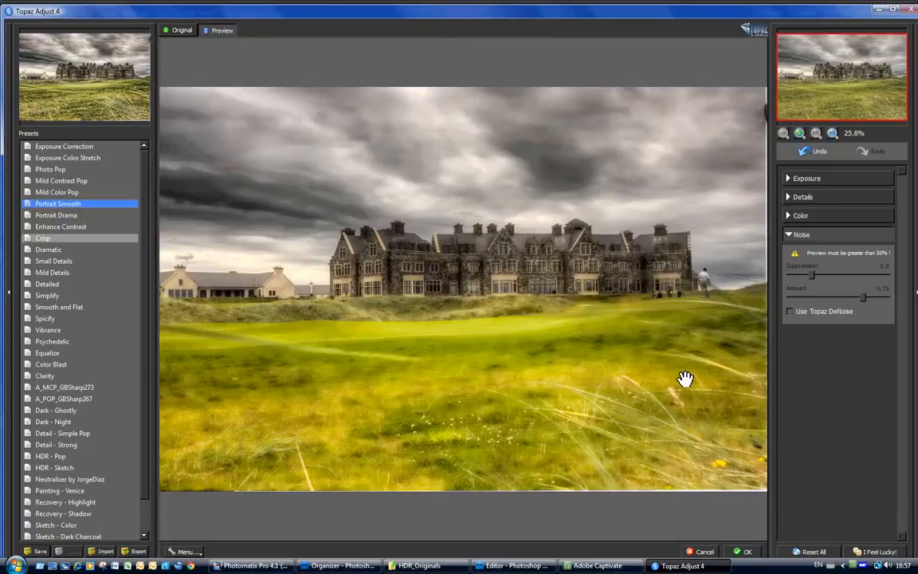
pyautogui.click(808, 551)
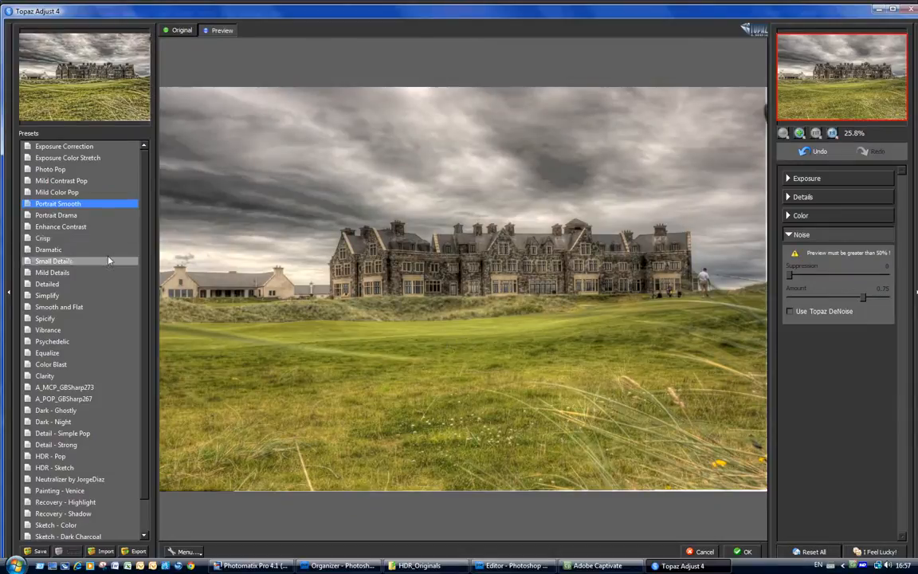
pyautogui.click(44, 241)
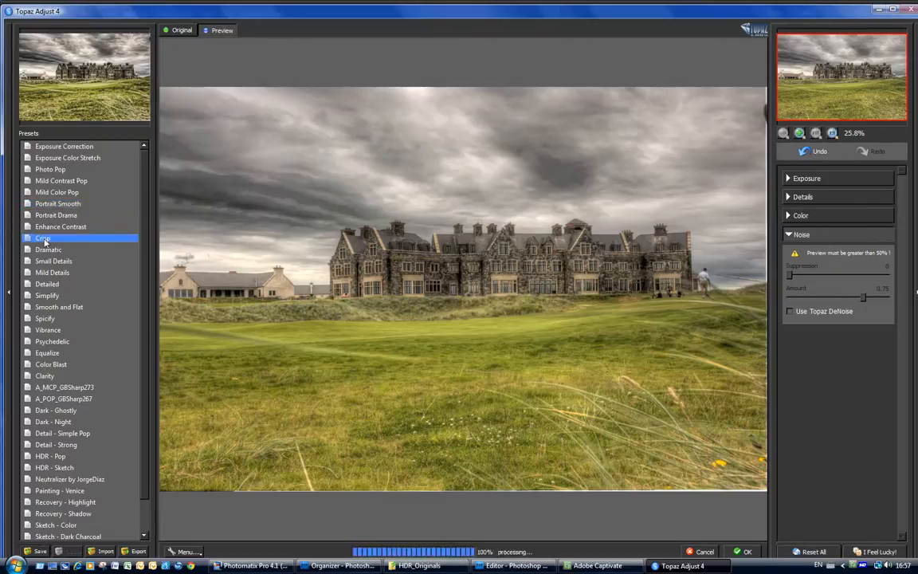
pyautogui.click(48, 252)
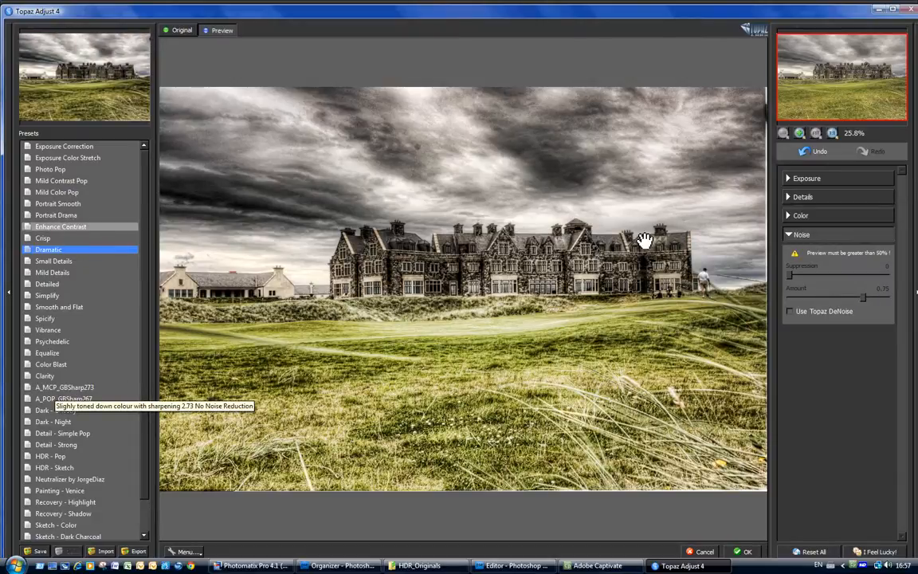
pyautogui.click(790, 199)
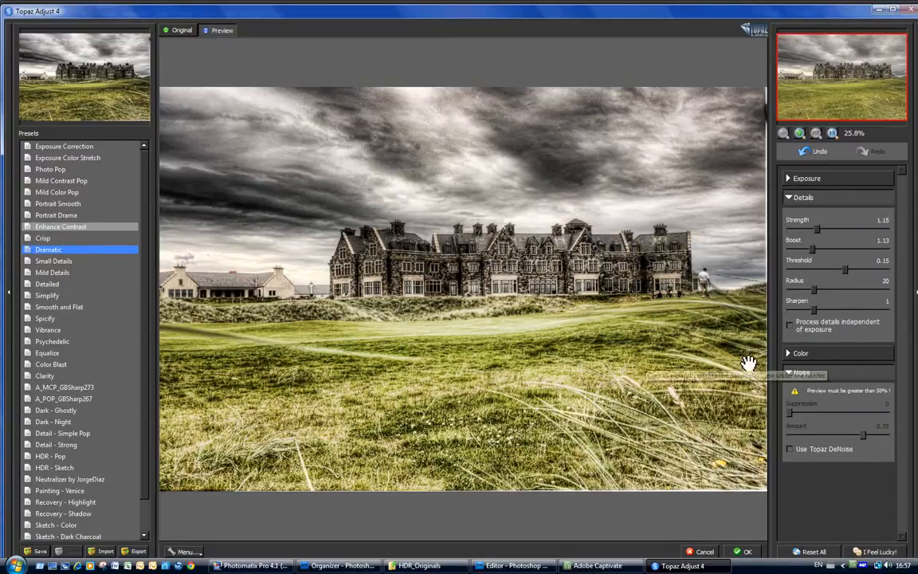
# - Apply the A_MCP_GBSharp273 preset and review its exposure, detail and color settings
pyautogui.click(65, 387)
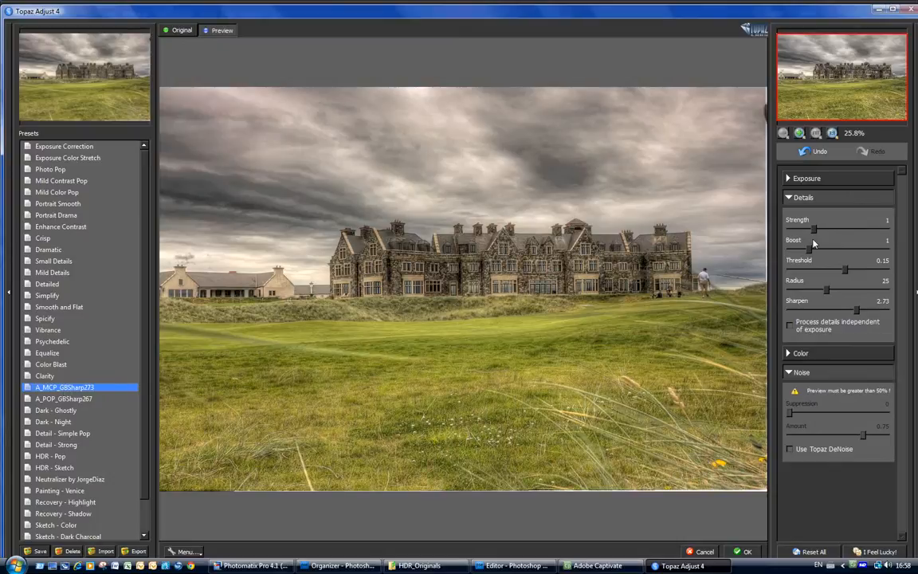
pyautogui.click(787, 180)
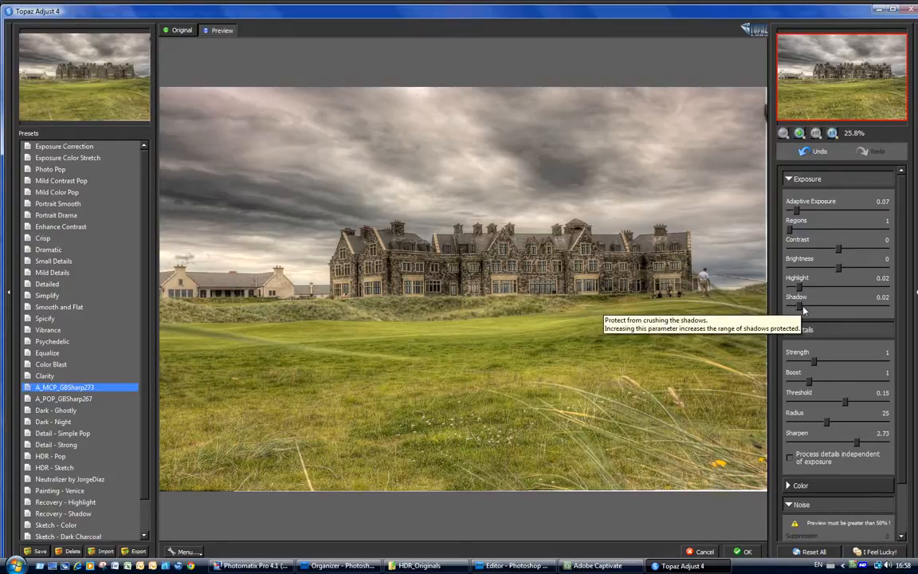
pyautogui.click(789, 179)
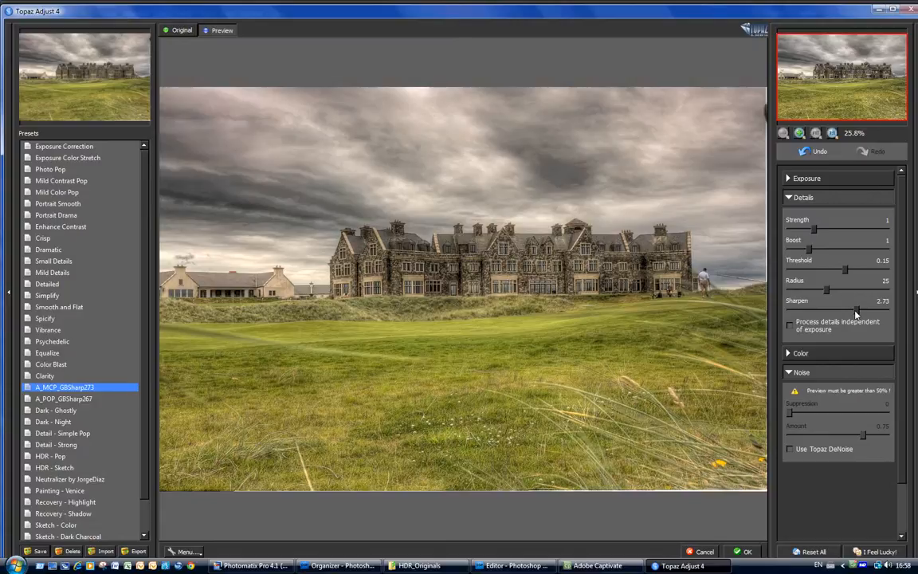
pyautogui.click(799, 353)
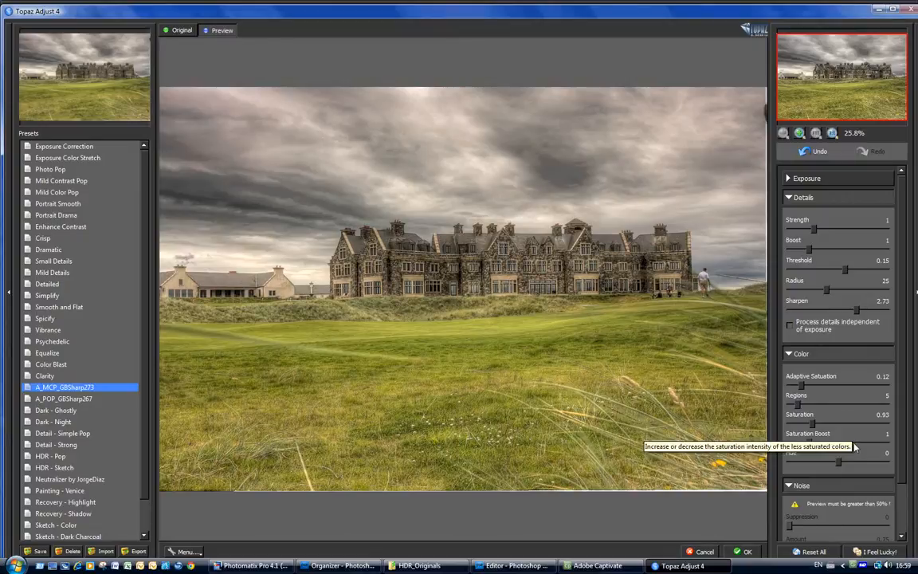
pyautogui.click(791, 355)
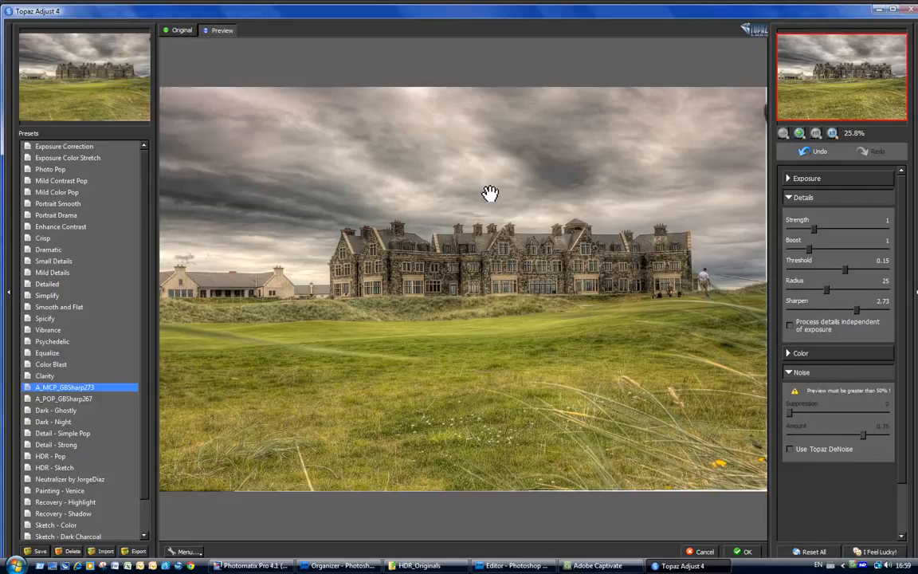
# - Enable Topaz DeNoise with noise suppression at 1.98, checking the sky at 100%, and apply the filter to the photo
pyautogui.click(790, 451)
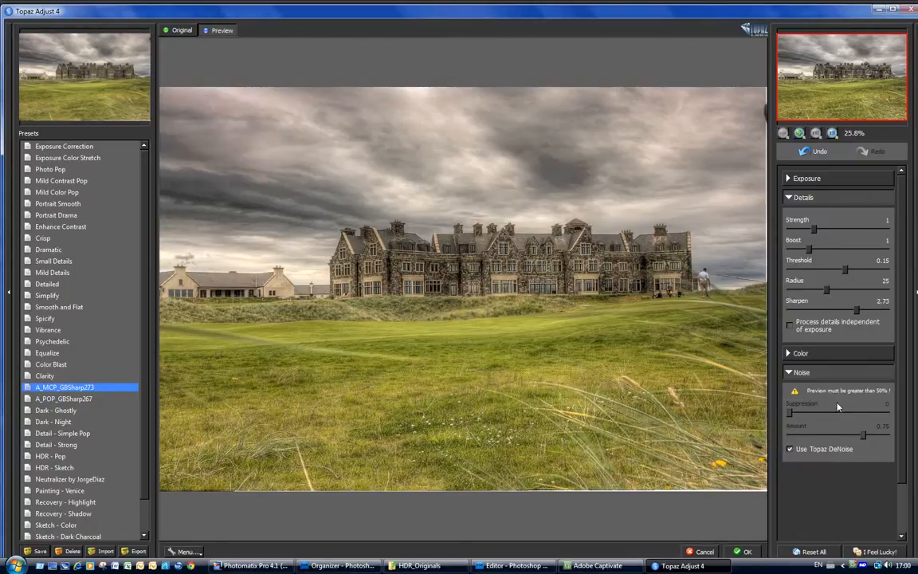
pyautogui.click(833, 134)
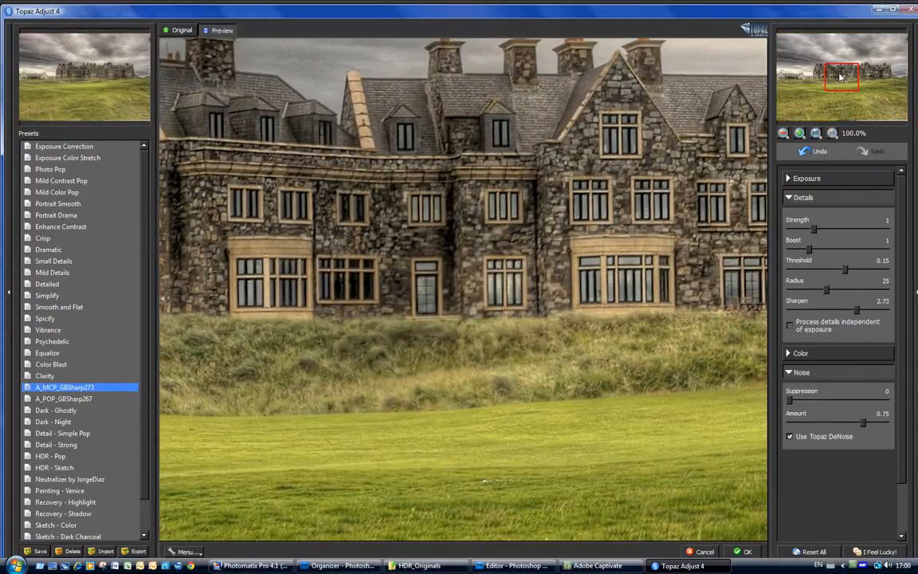
pyautogui.moveTo(839, 82); pyautogui.dragTo(822, 50)
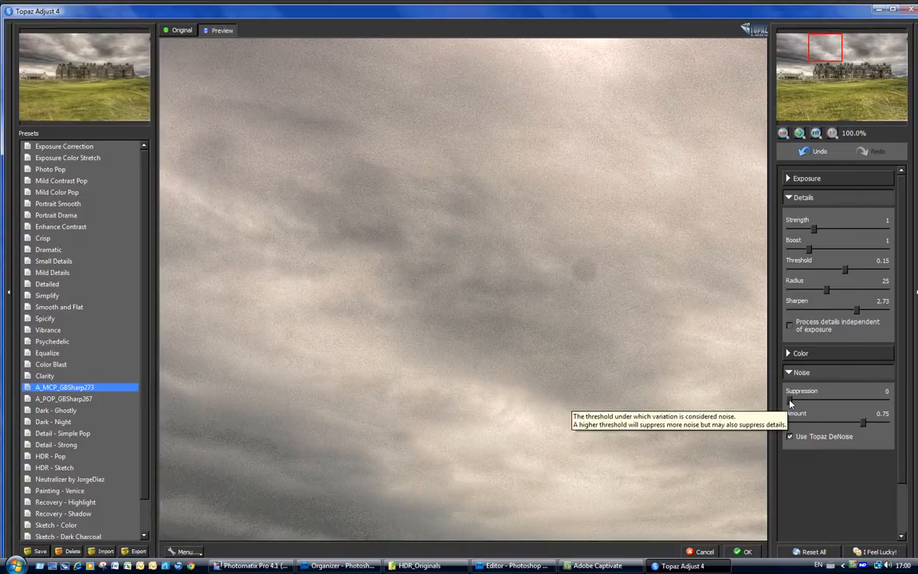
pyautogui.moveTo(790, 404); pyautogui.dragTo(838, 403)
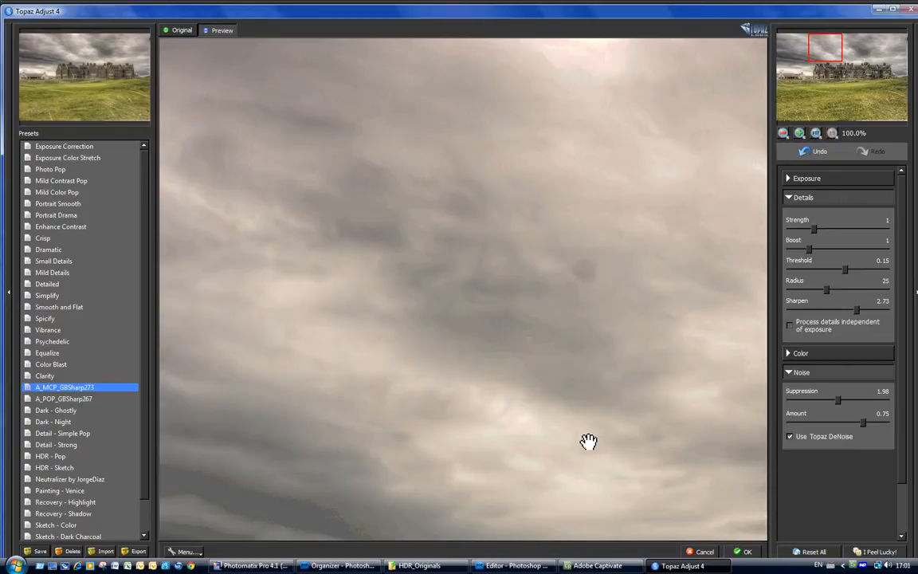
pyautogui.click(815, 133)
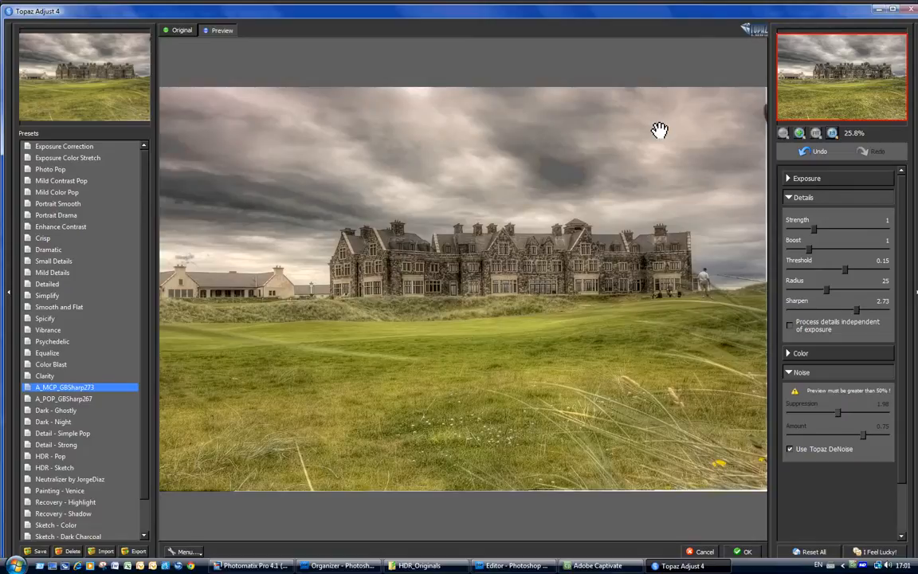
pyautogui.click(748, 552)
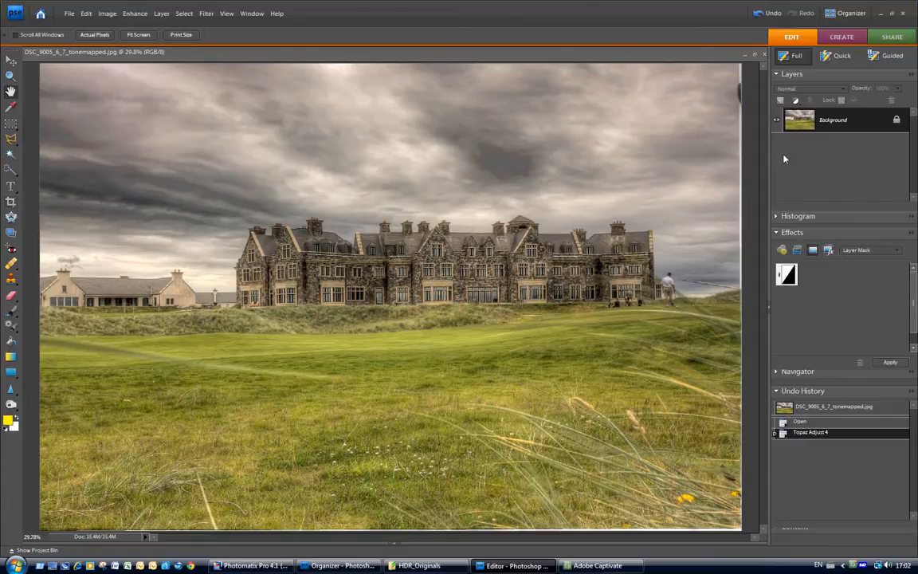
# - Try a Levels adjustment layer with input black point 8 and white point 246, comparing the image with and without it
pyautogui.click(801, 102)
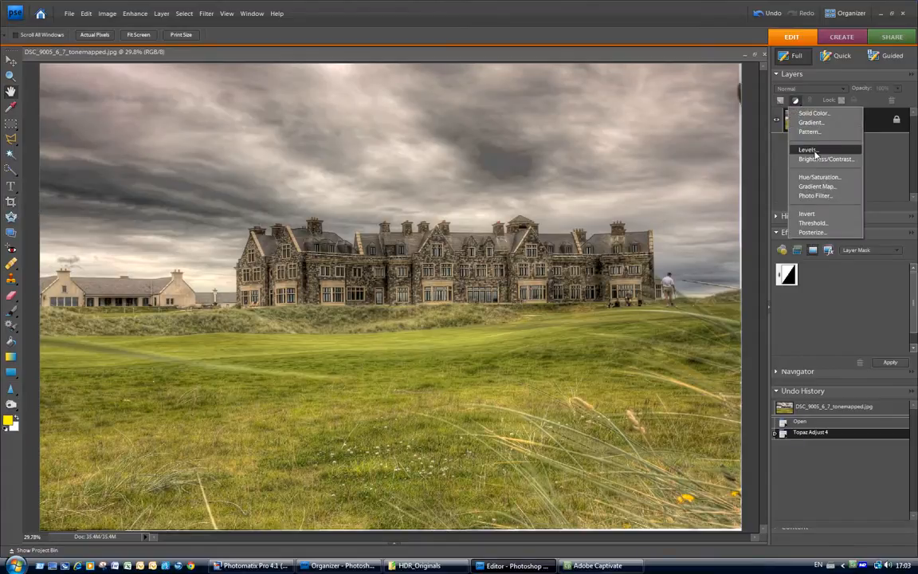
pyautogui.click(807, 150)
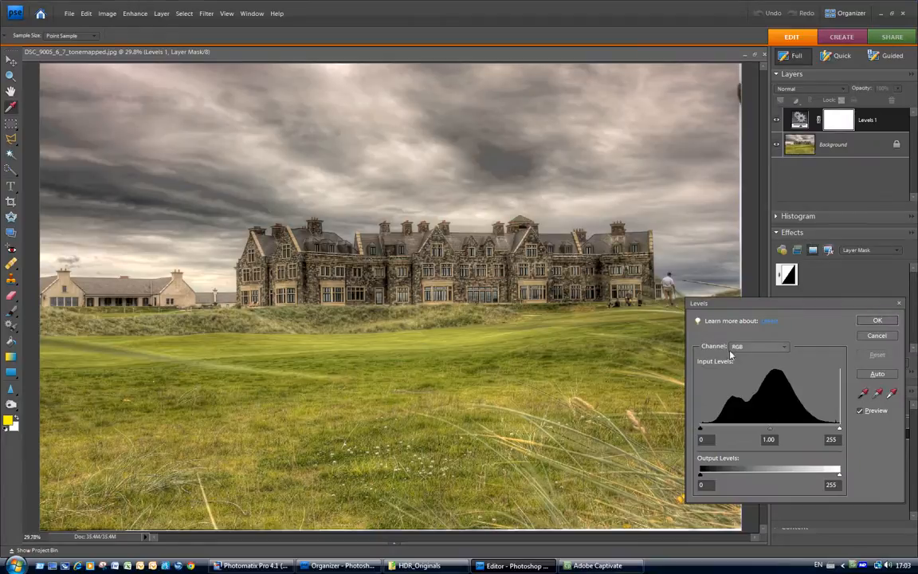
pyautogui.moveTo(700, 430); pyautogui.dragTo(704, 430)
pyautogui.moveTo(840, 431); pyautogui.dragTo(836, 430)
pyautogui.click(836, 430)
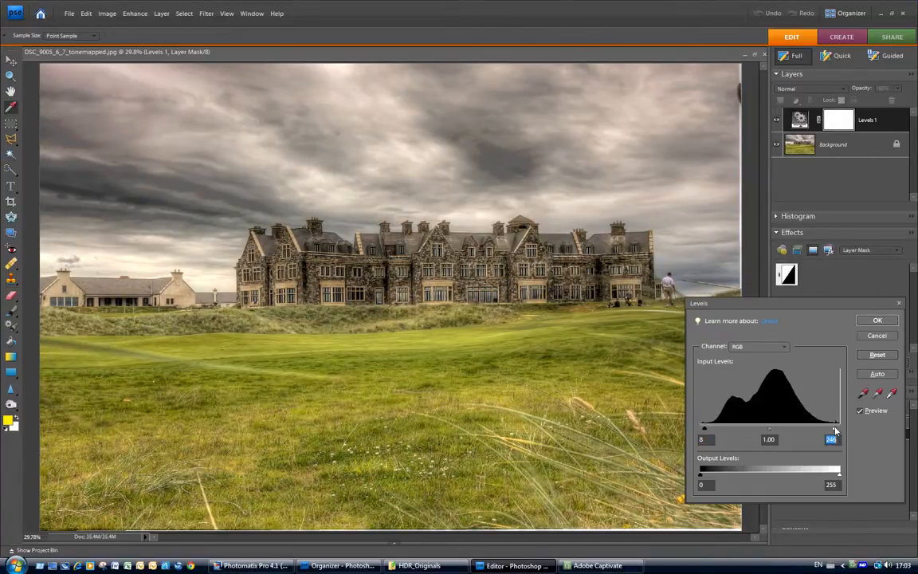
pyautogui.click(859, 411)
pyautogui.click(859, 411)
pyautogui.click(860, 412)
pyautogui.click(859, 412)
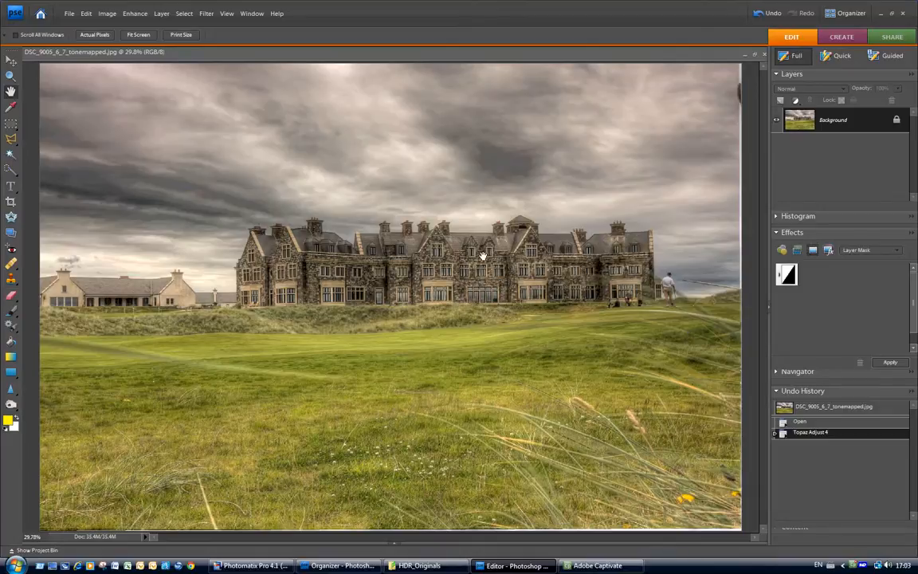
# - Save the photo as JPEG DSC_9005_6_7_tonemapped.jpg in WorkInProgress at quality 10, replacing the existing file
pyautogui.click(69, 15)
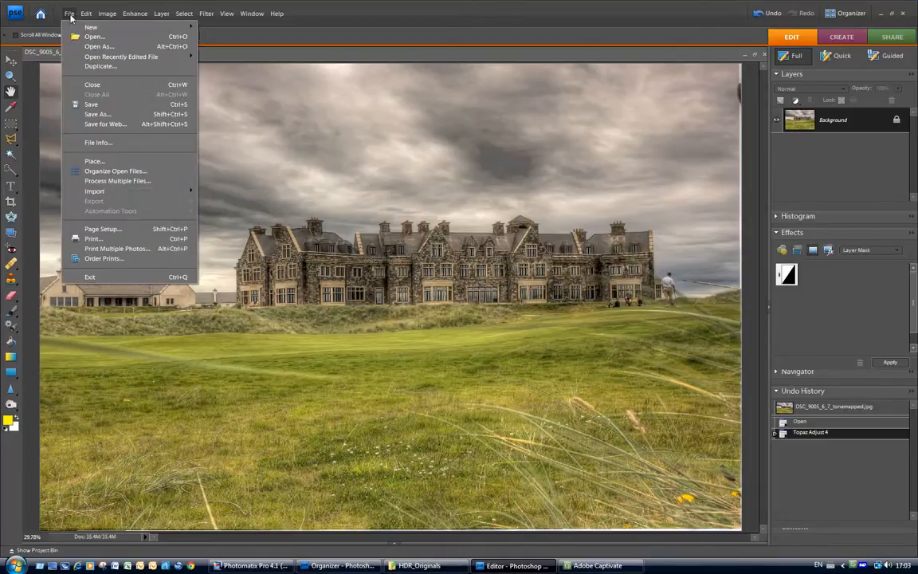
pyautogui.click(98, 115)
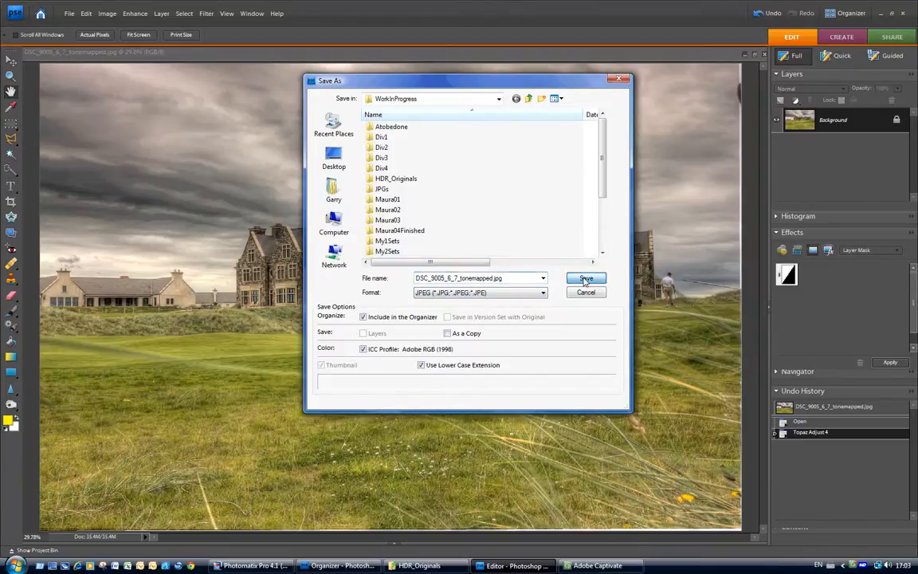
pyautogui.click(586, 279)
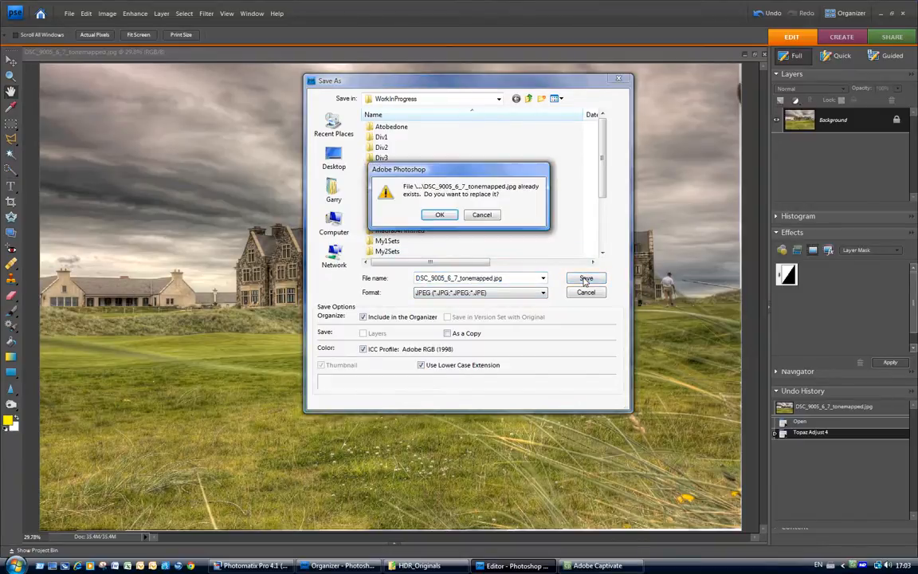
pyautogui.click(440, 215)
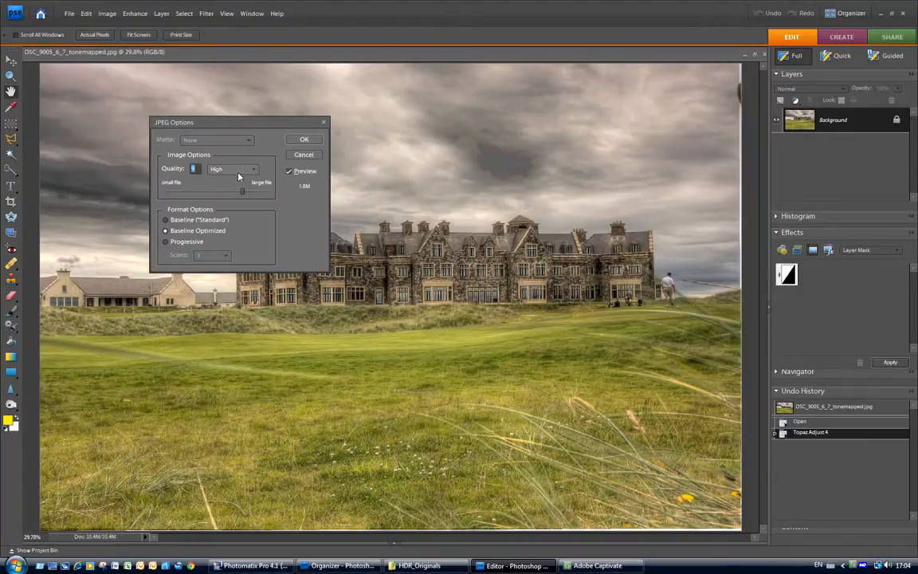
pyautogui.write('10')
pyautogui.click(304, 141)
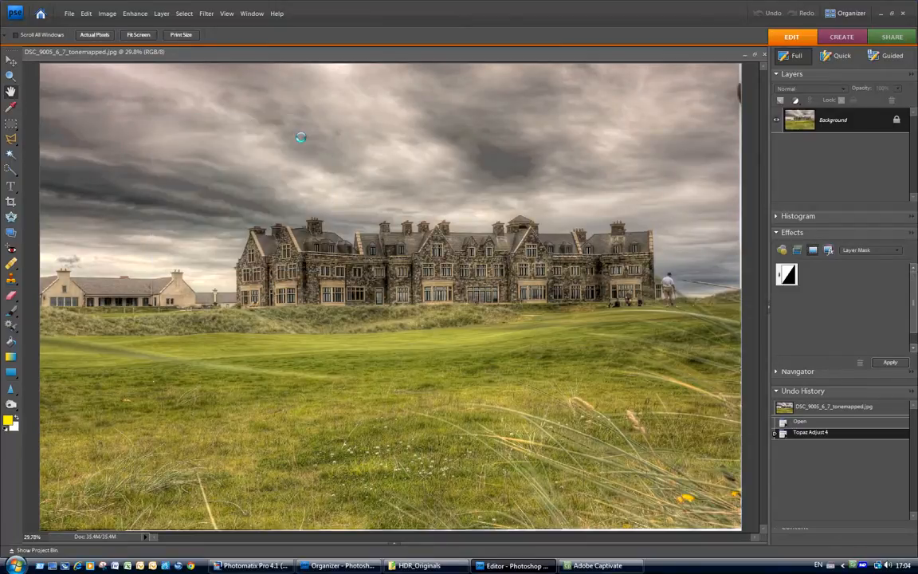